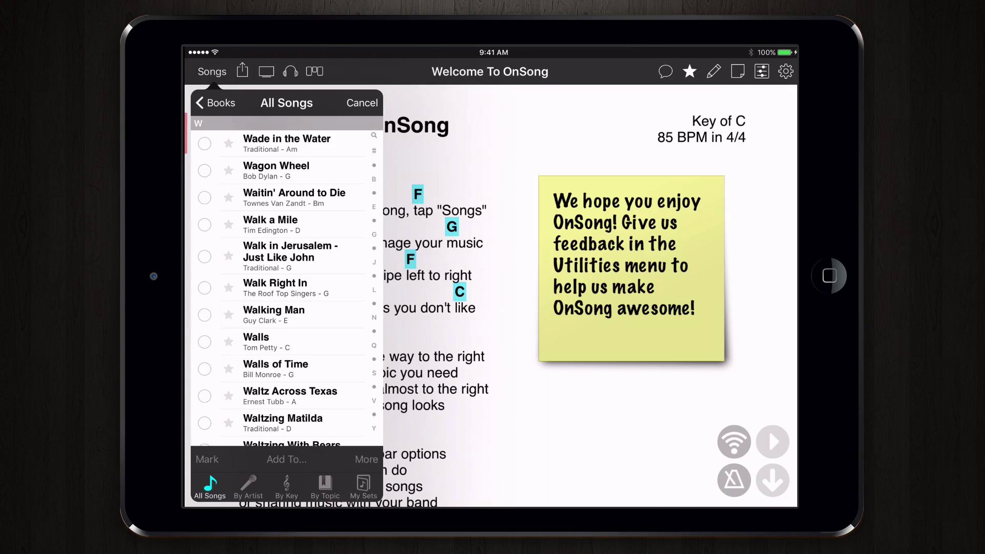
Select the four W songs, from Wagon Wheel to Walls of Time, and mark them with a Star.
left_click(204, 171)
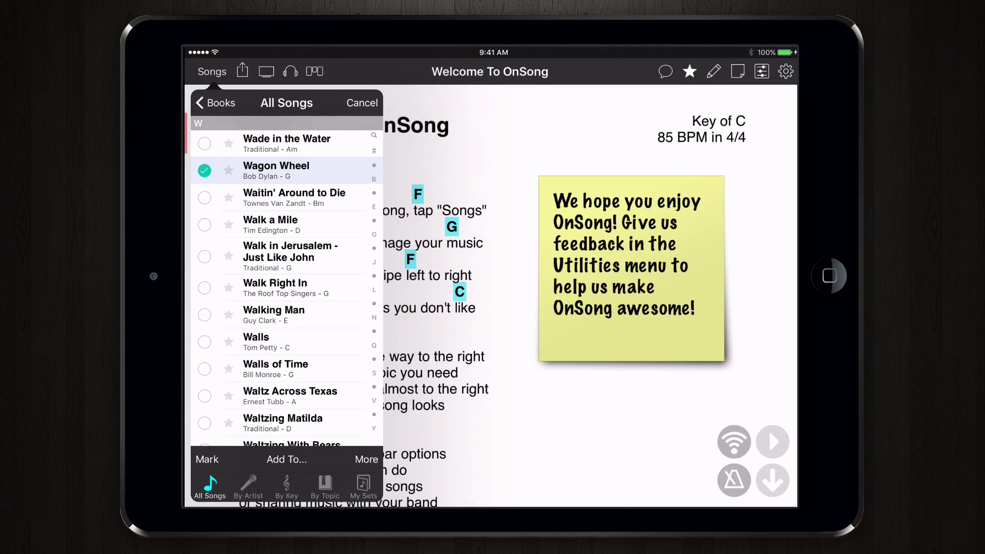
left_click(204, 256)
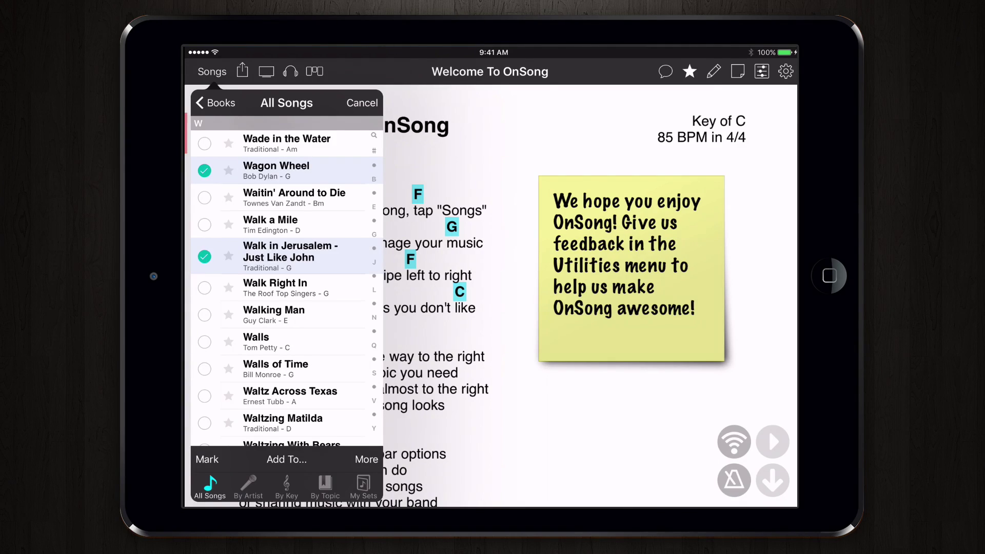
left_click(204, 314)
left_click(204, 368)
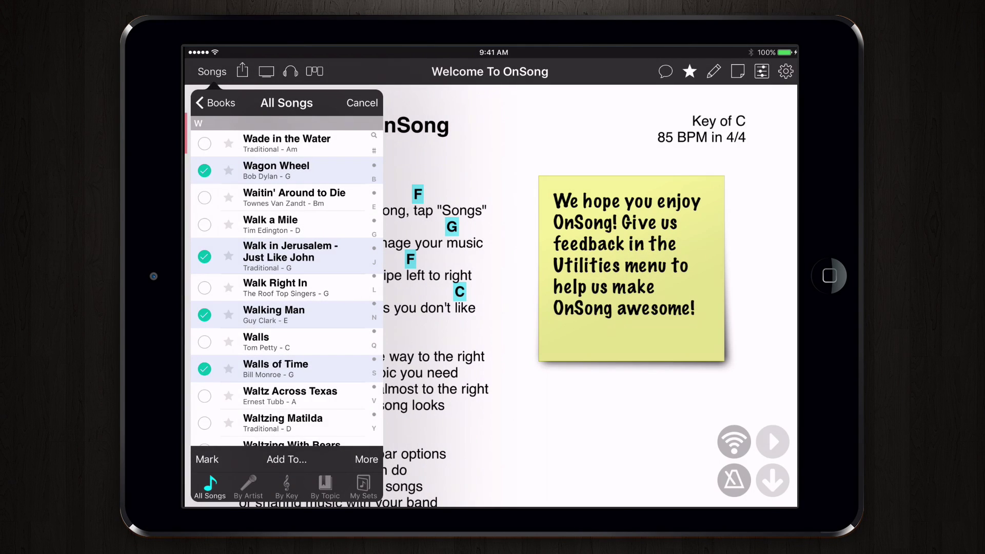
left_click(207, 460)
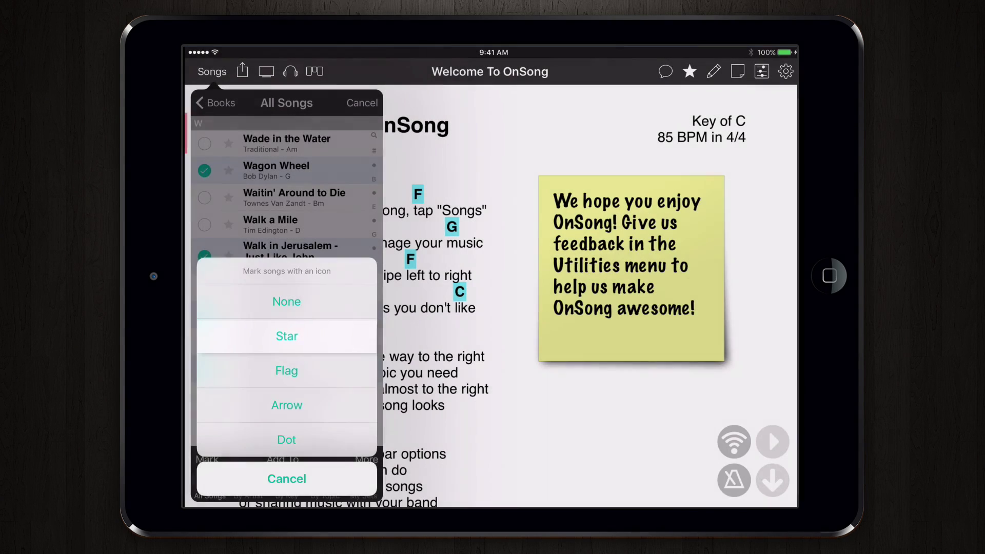
left_click(287, 336)
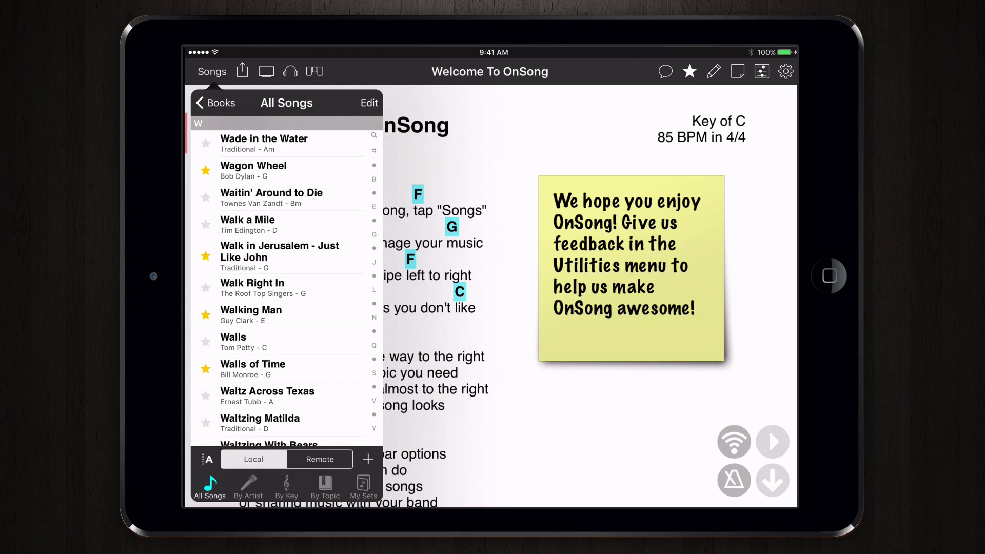
Flag Waitin' Around to Die, Wagon Wheel, Walk in Jerusalem and Waltzing Matilda.
left_click(369, 102)
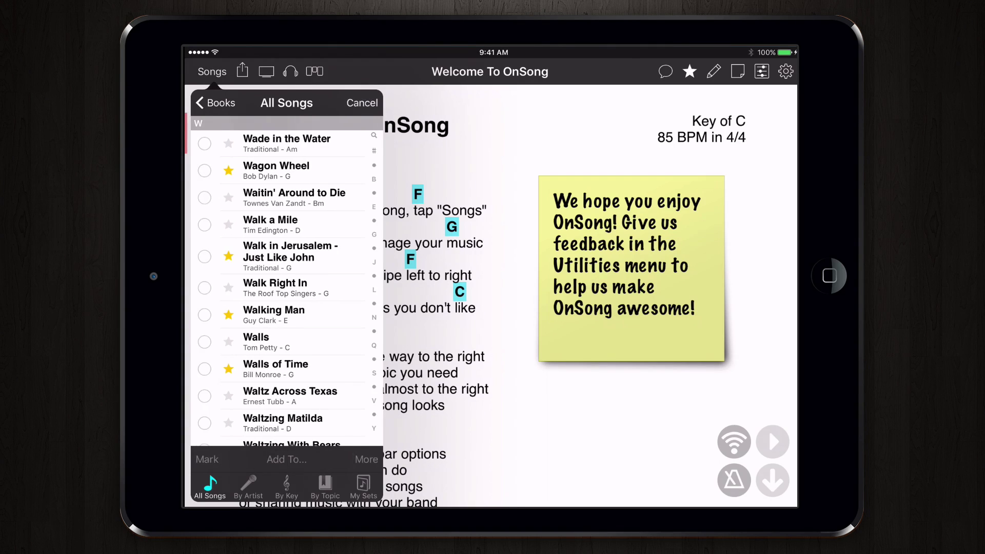
left_click(204, 198)
left_click(204, 170)
left_click(204, 256)
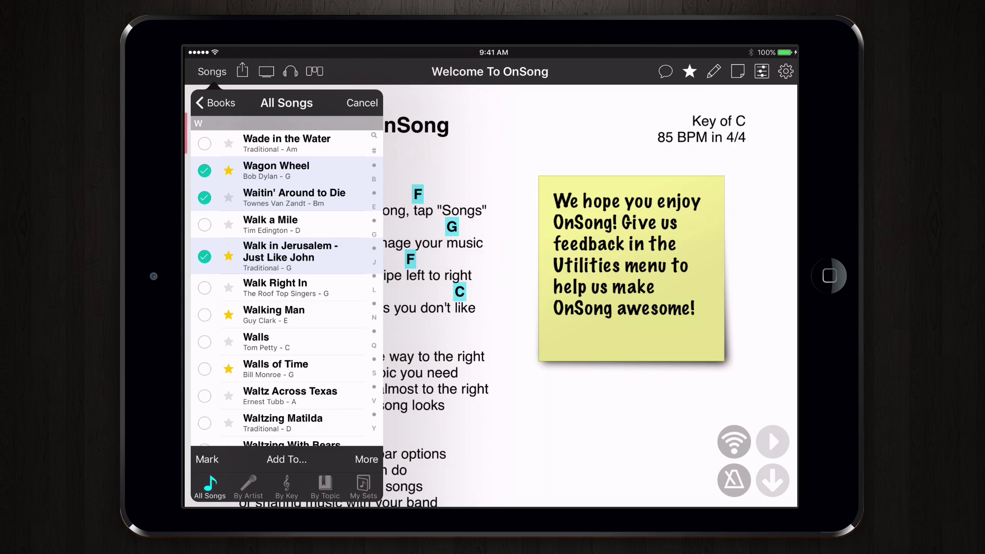
left_click(204, 424)
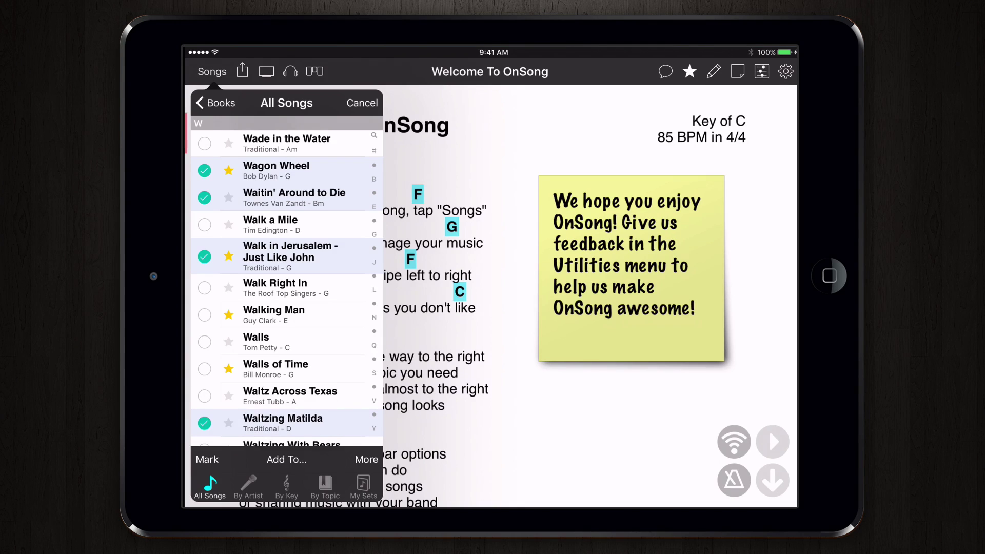
left_click(207, 459)
left_click(286, 371)
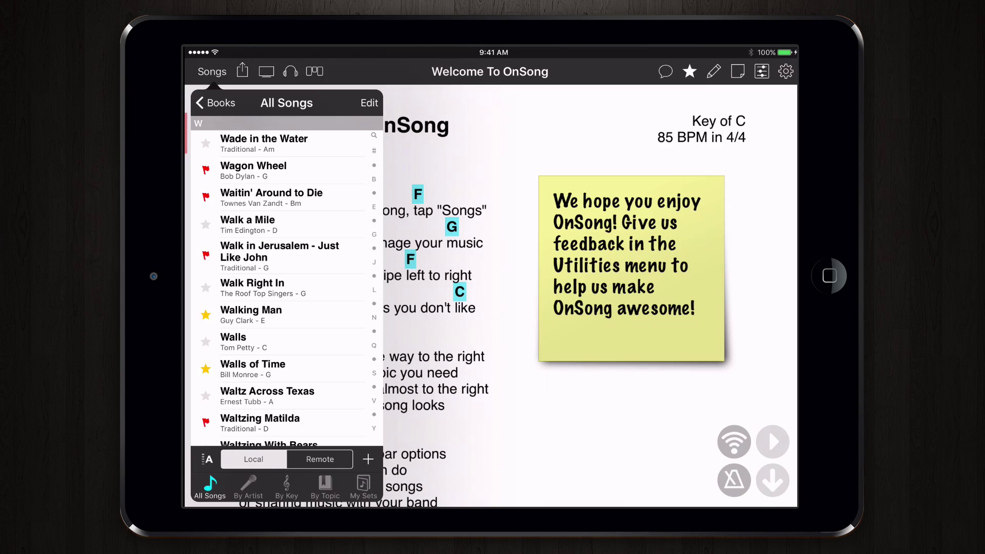
Set the mark to None on all six marked W songs, Wagon Wheel through Waltzing Matilda.
left_click(370, 102)
left_click(204, 170)
left_click(204, 197)
left_click(204, 256)
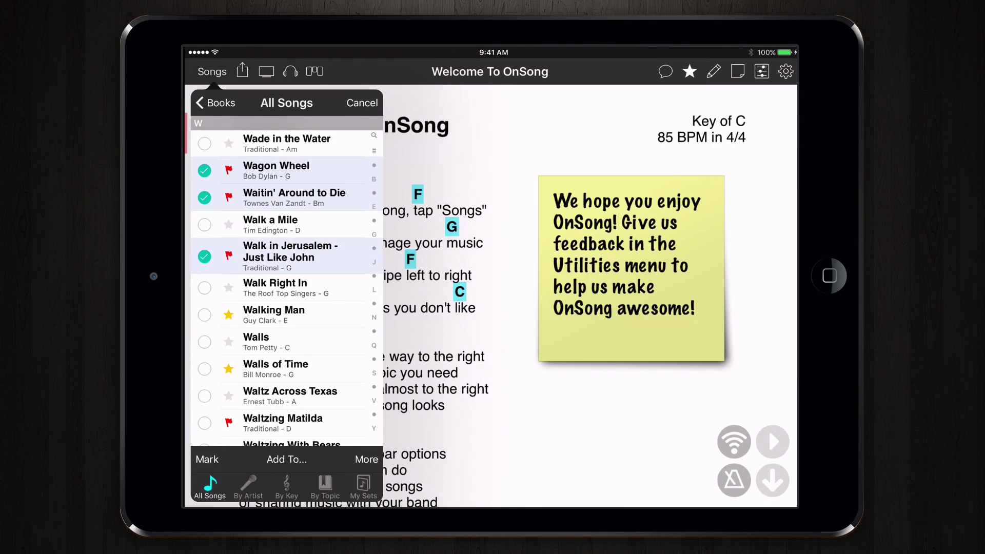
left_click(205, 314)
left_click(204, 369)
left_click(204, 423)
left_click(207, 460)
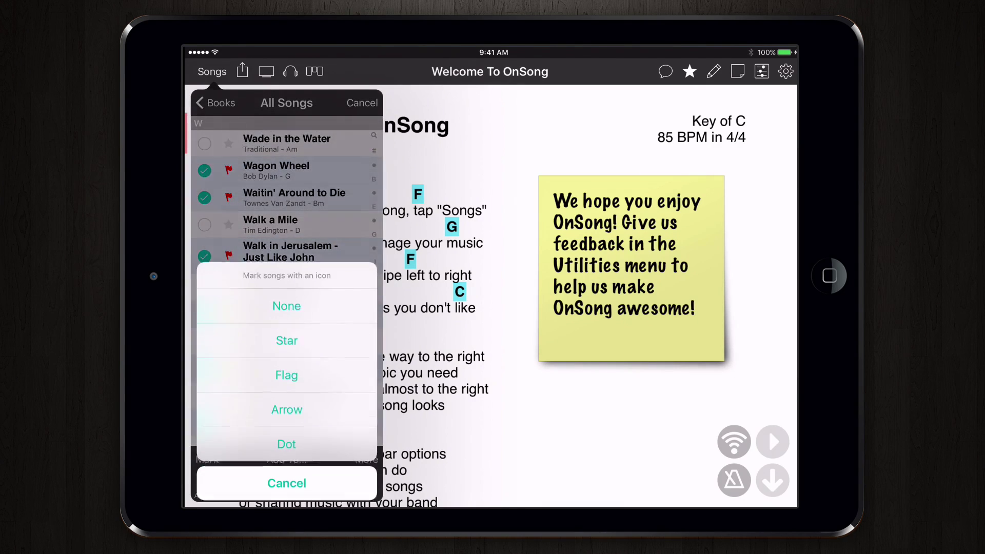
left_click(286, 302)
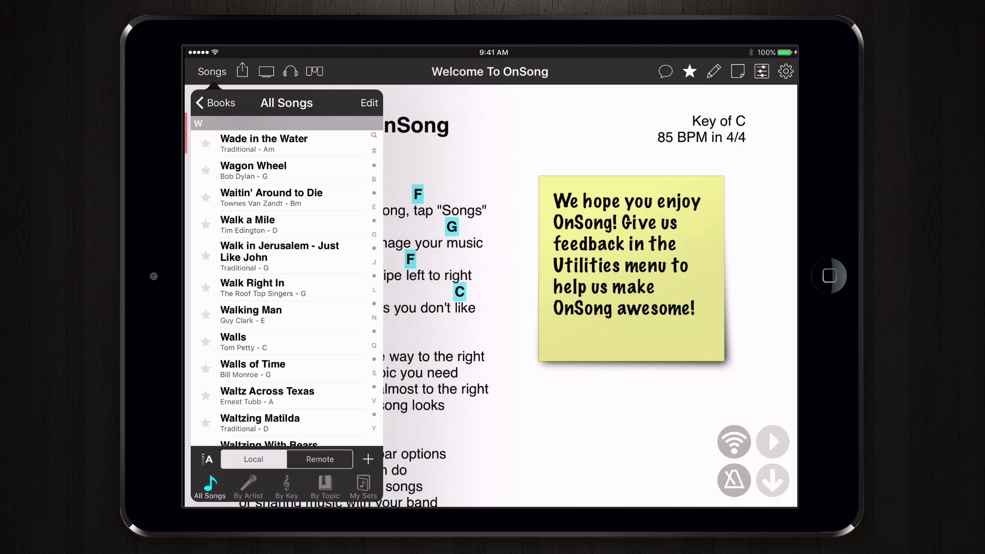
Select This Hotel Room, Tin Cup Chalice and Tupelo Honey and add them to a New Set.
scroll(287, 277, "up", 15)
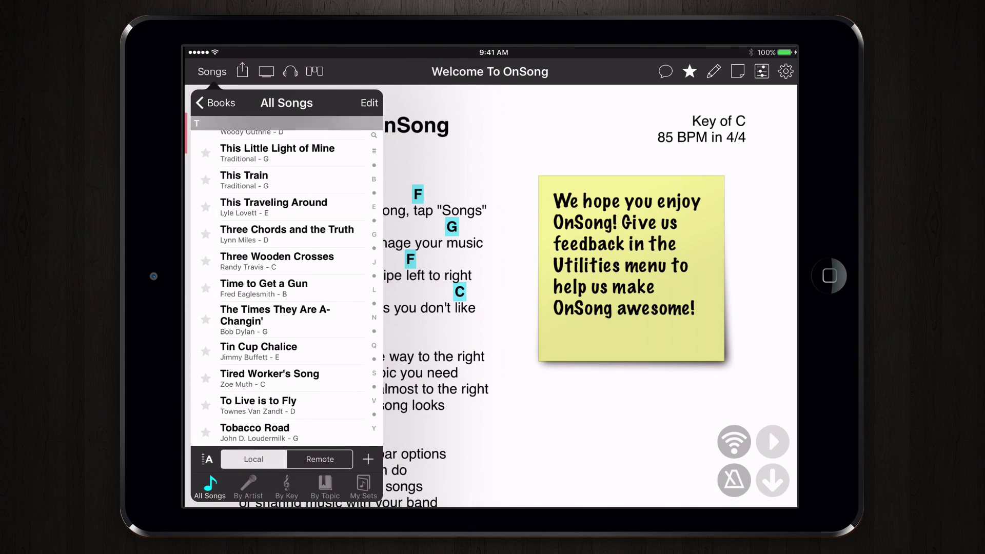
scroll(277, 279, "up", 5)
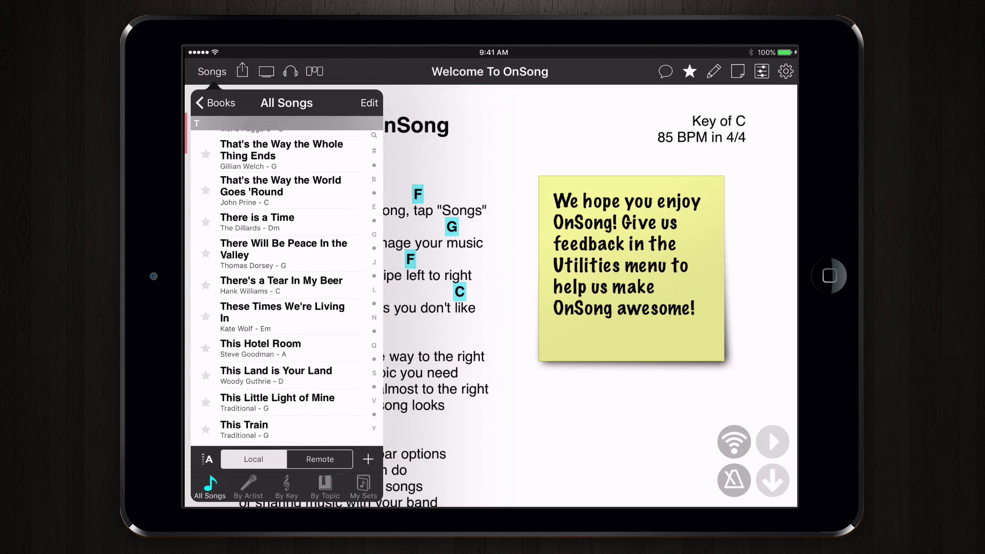
left_click(369, 103)
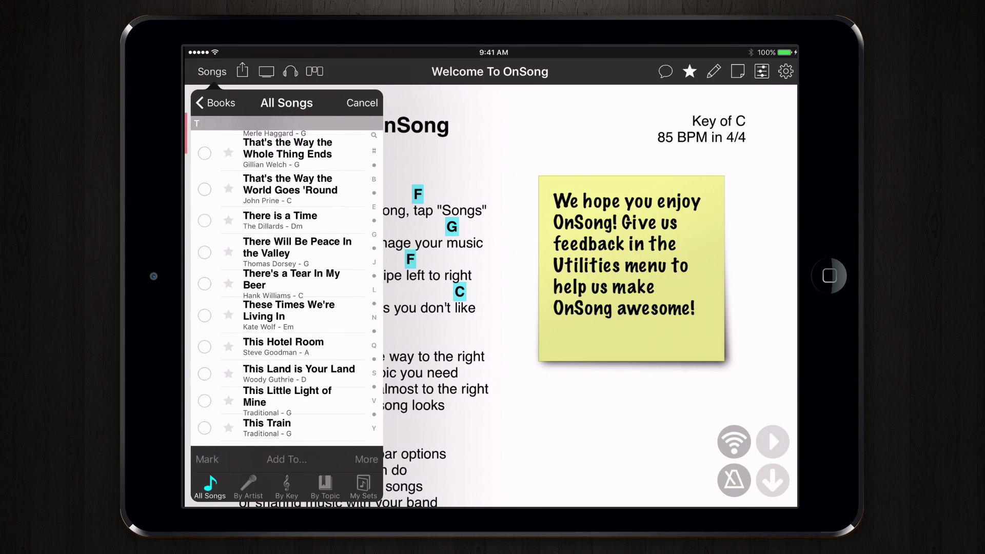
left_click(204, 346)
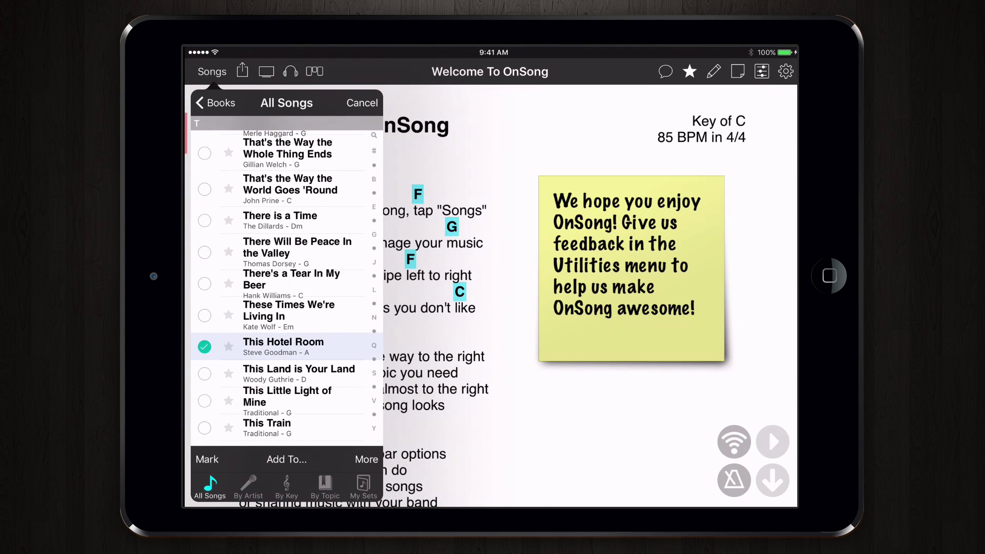
scroll(277, 287, "down", 10)
left_click(205, 338)
scroll(277, 288, "down", 5)
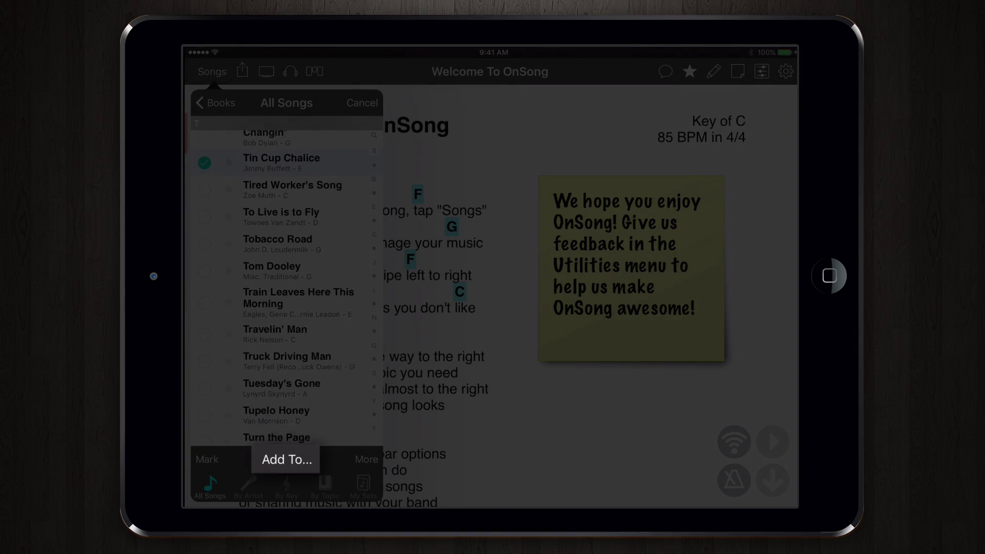
left_click(204, 409)
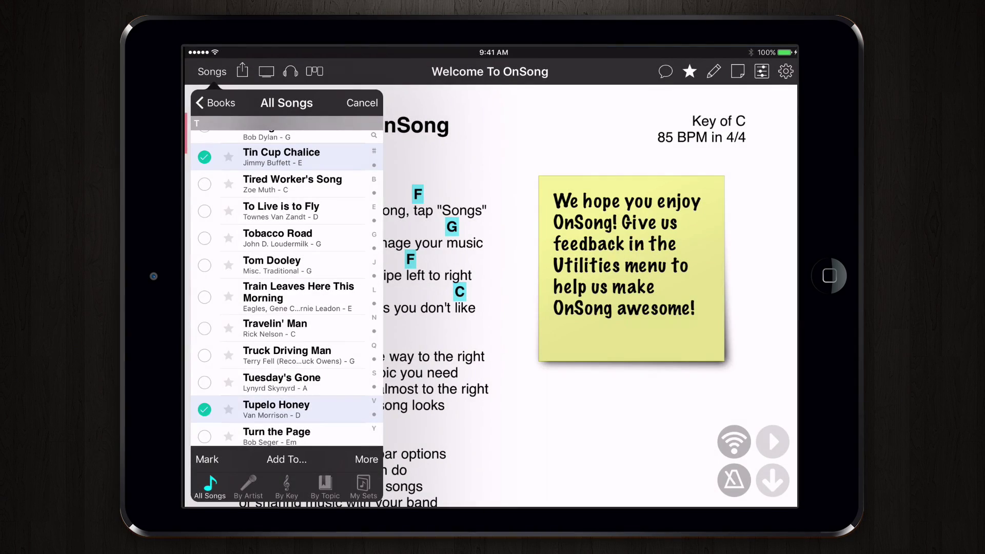
left_click(286, 460)
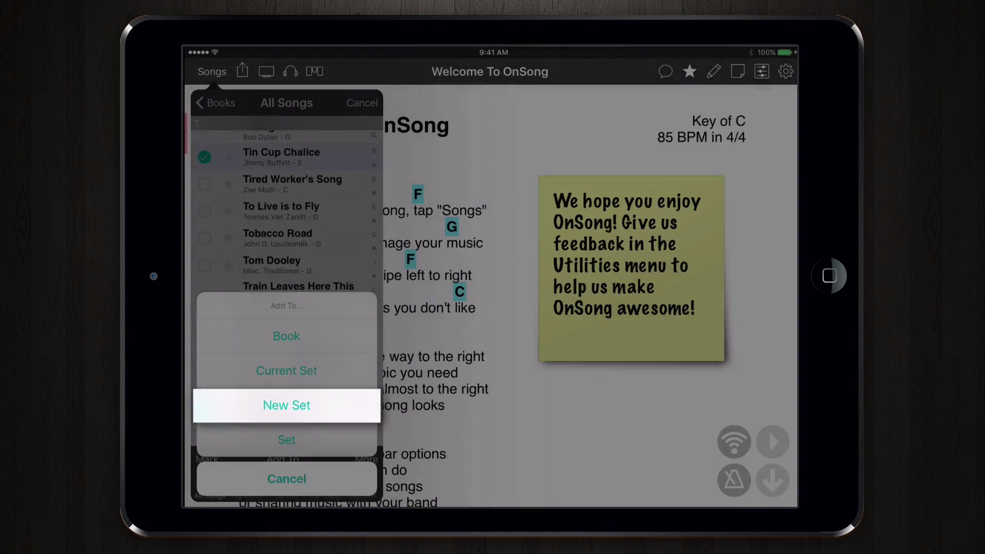
left_click(286, 404)
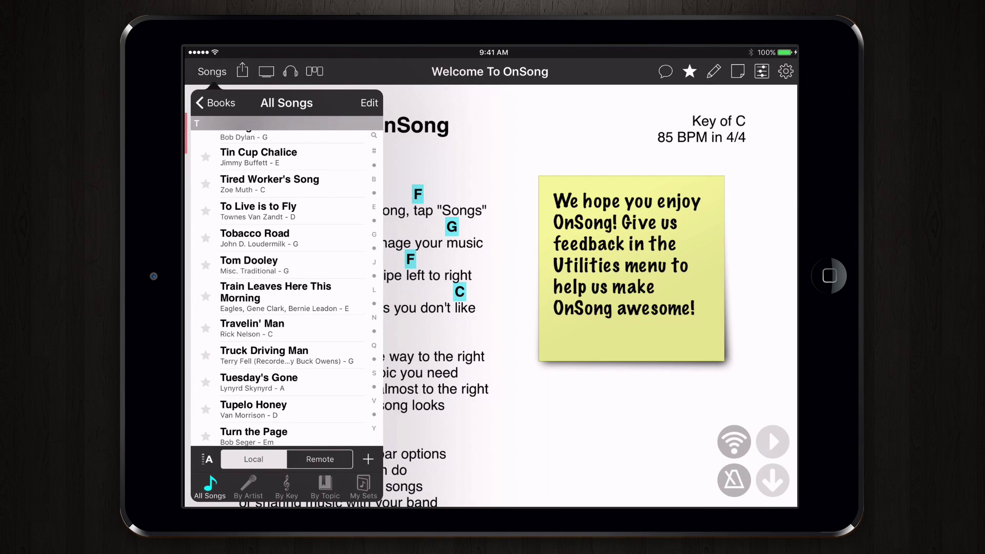
In My Sets, reorder the December 12, 2016 set by moving This Hotel Room down.
left_click(364, 485)
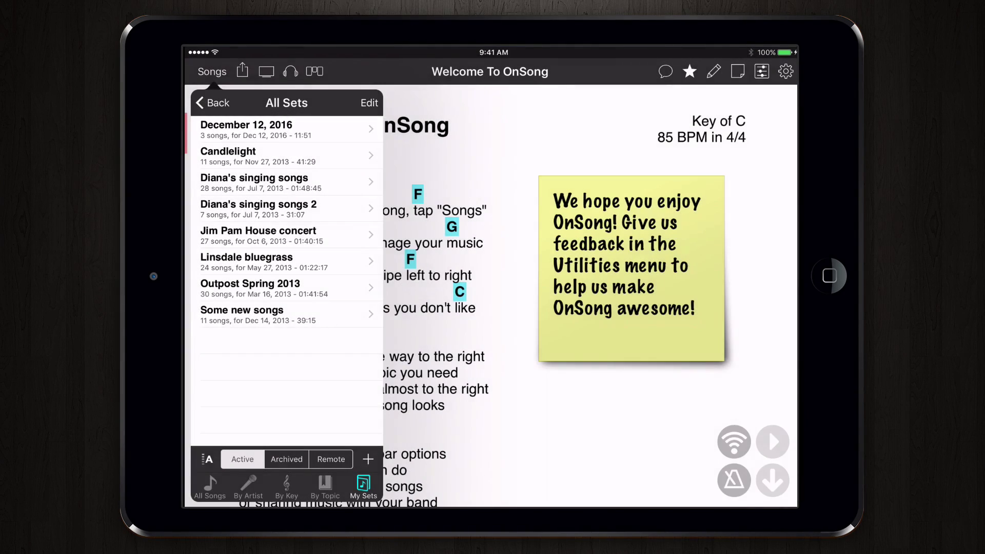
left_click(246, 129)
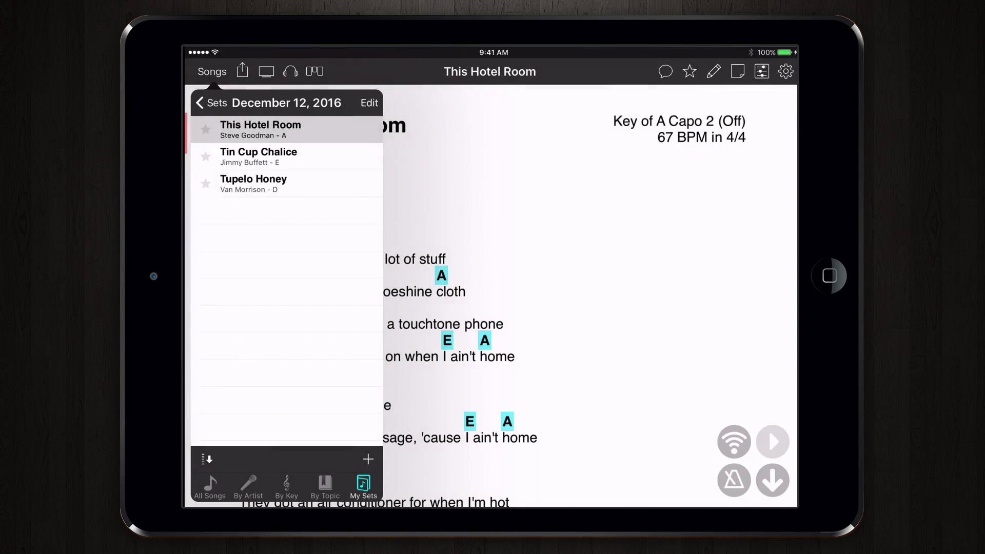
left_click(369, 103)
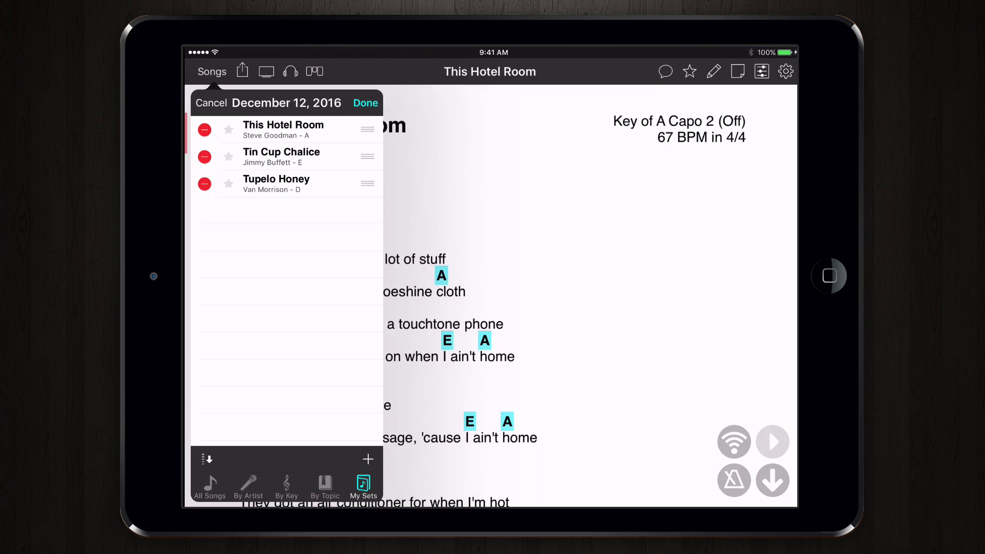
mouse_move(367, 130)
left_mouse_down()
mouse_move(367, 156)
mouse_move(367, 129)
left_mouse_up()
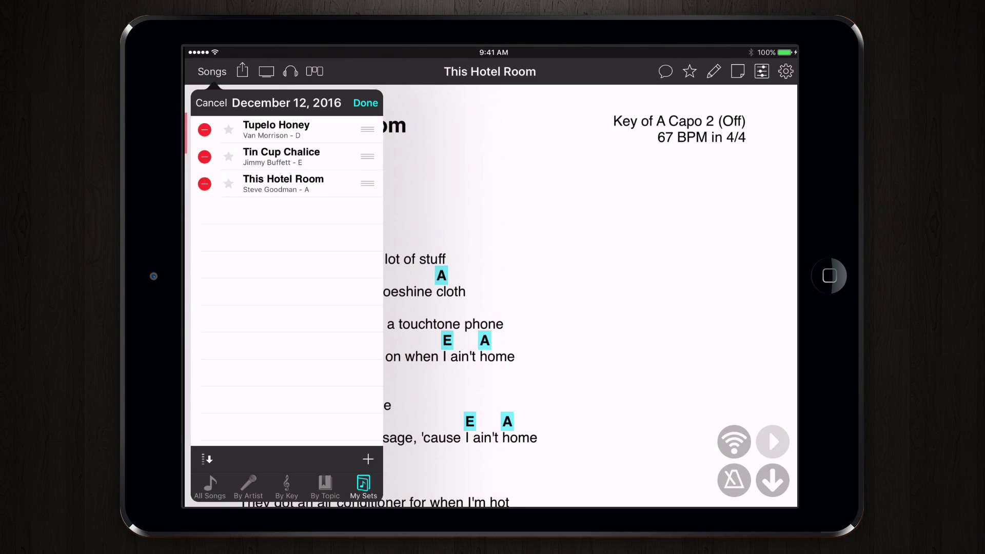
left_click(365, 103)
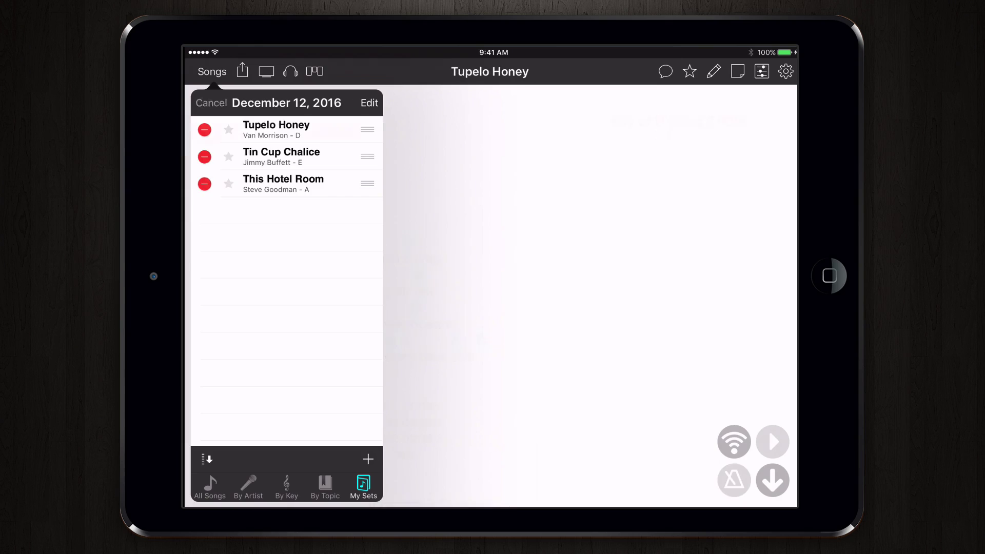
Open Tupelo Honey and advance twice through the next songs in the set.
left_click(287, 129)
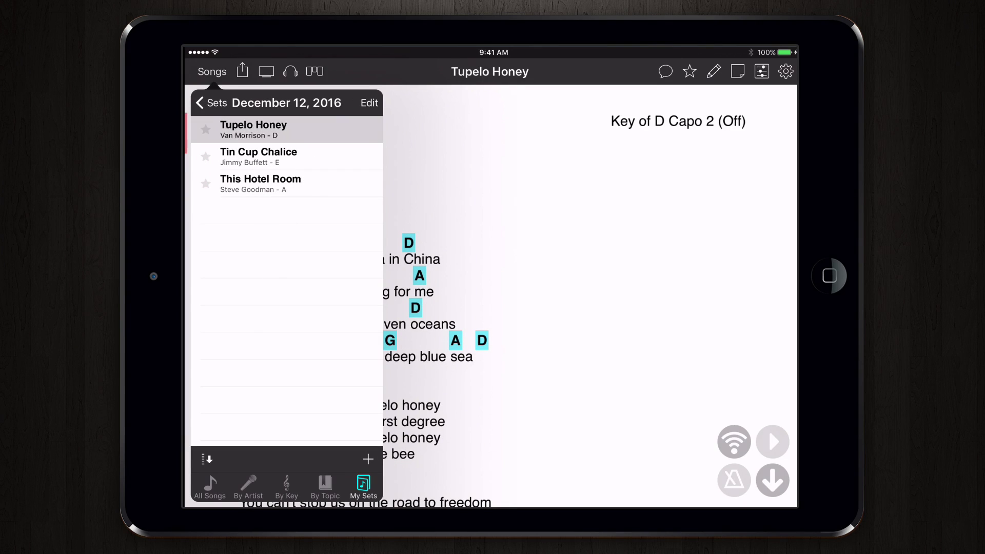
key("Right")
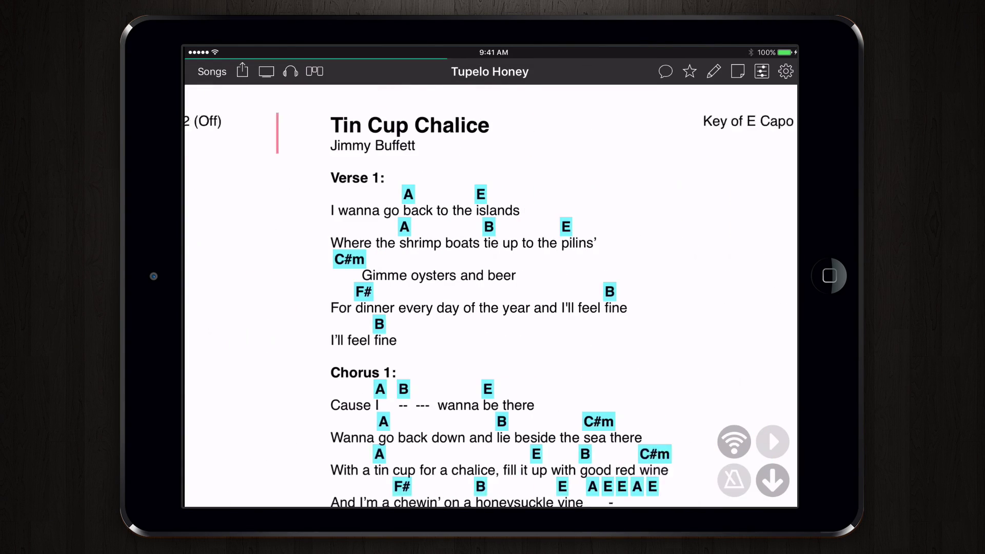
key("Right")
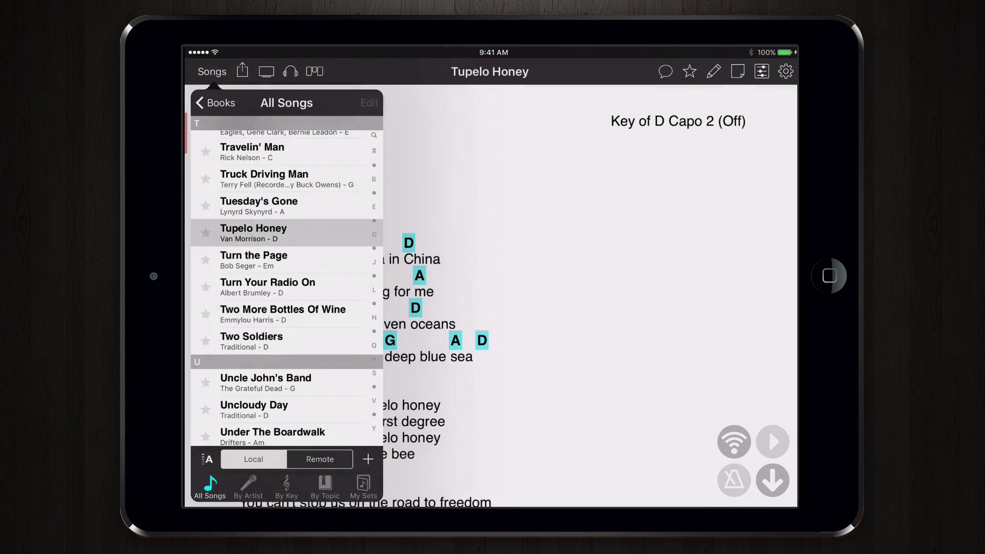
Add Three Wooden Crosses and The Times They Are A-Changin' to the Candlelight set.
left_click(370, 102)
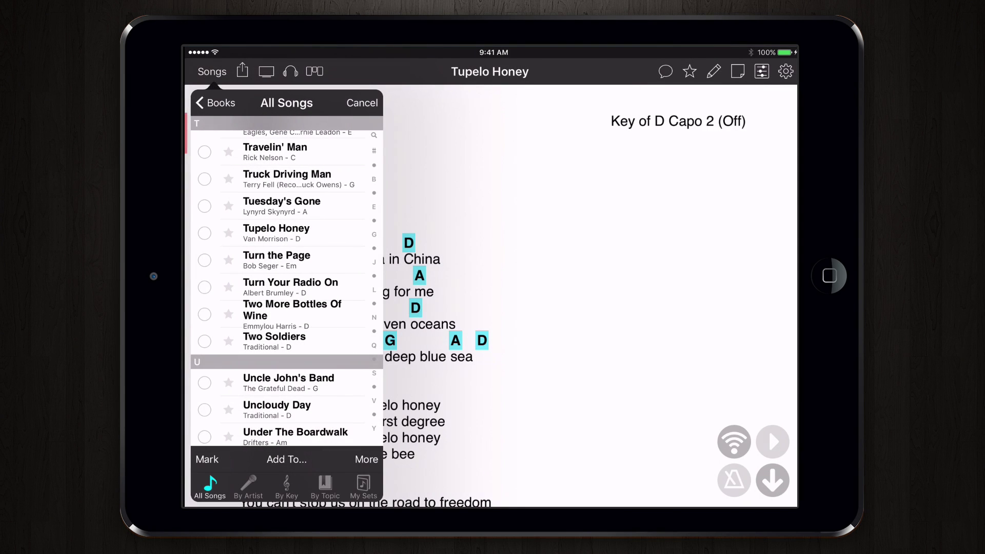
scroll(287, 282, "up", 10)
left_click(204, 236)
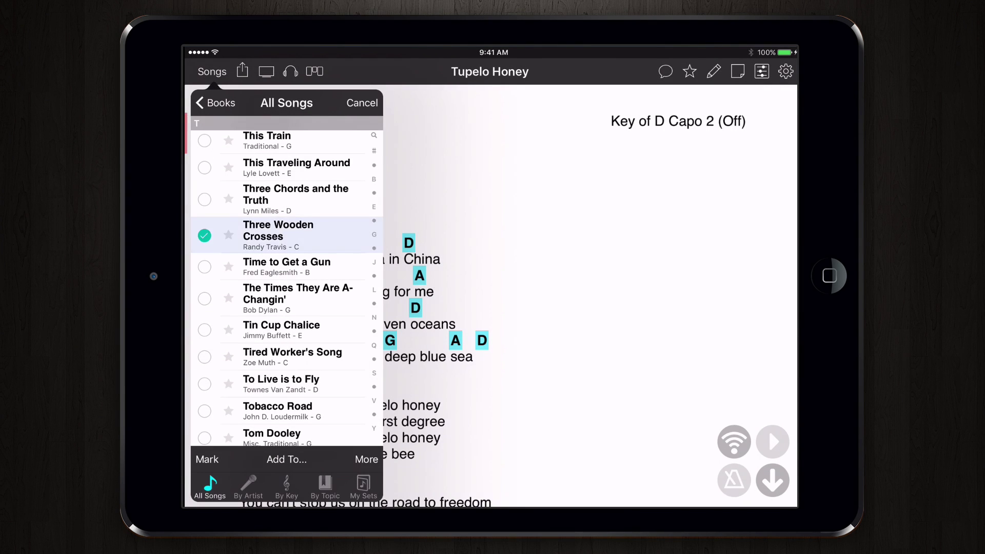
left_click(204, 298)
left_click(287, 459)
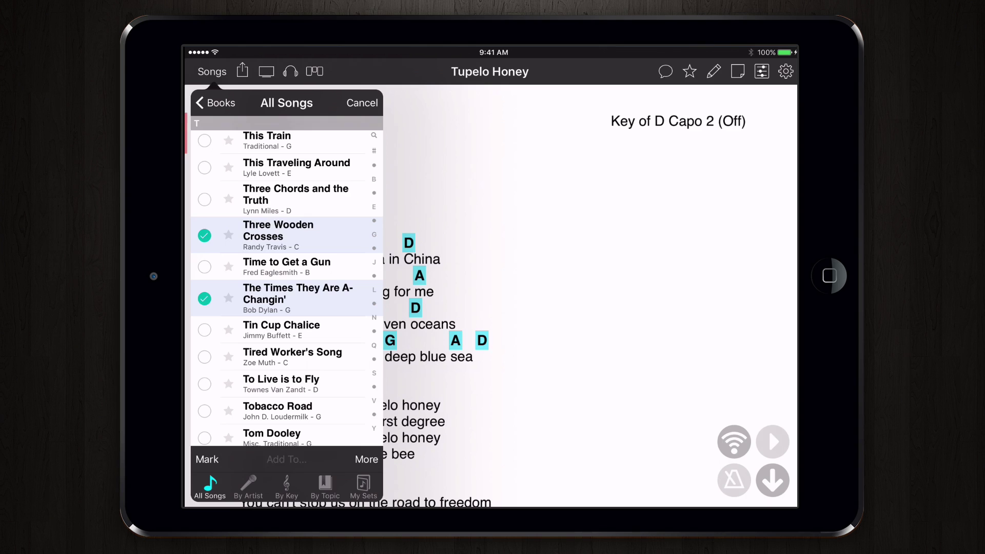
left_click(286, 371)
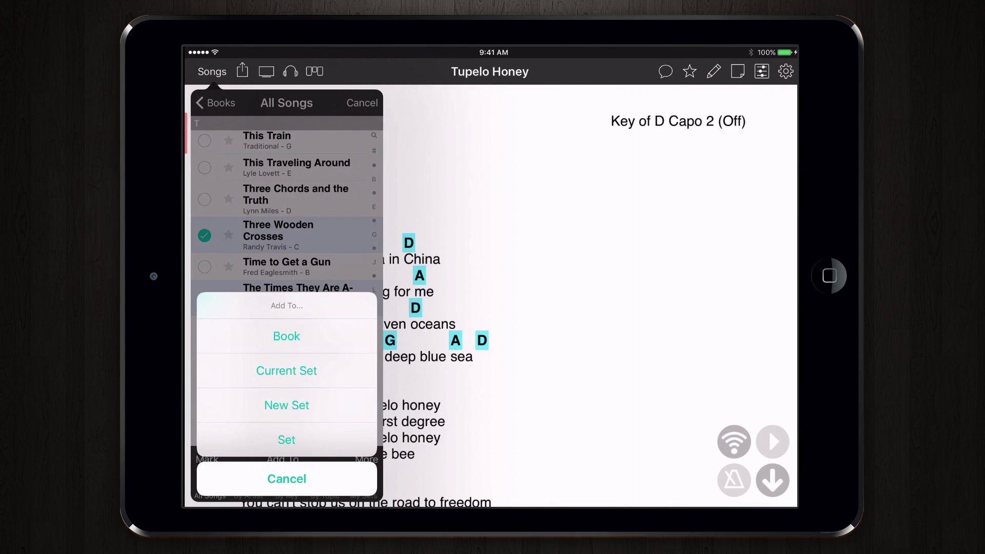
left_click(286, 440)
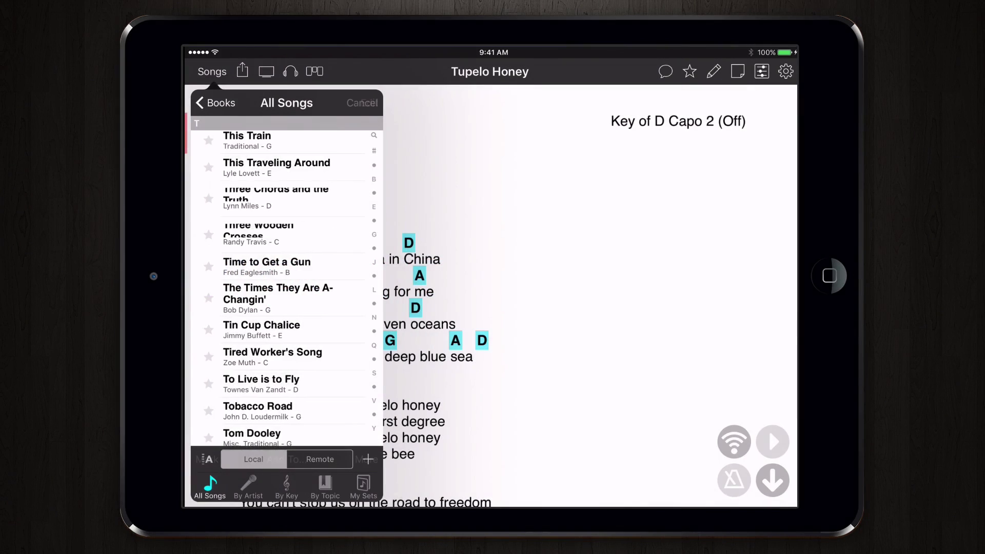
Add Tequila Sunrise, That's the Way Love Goes and There is a Time to a book.
scroll(287, 287, "up", 5)
left_click(204, 219)
left_click(205, 161)
left_click(204, 323)
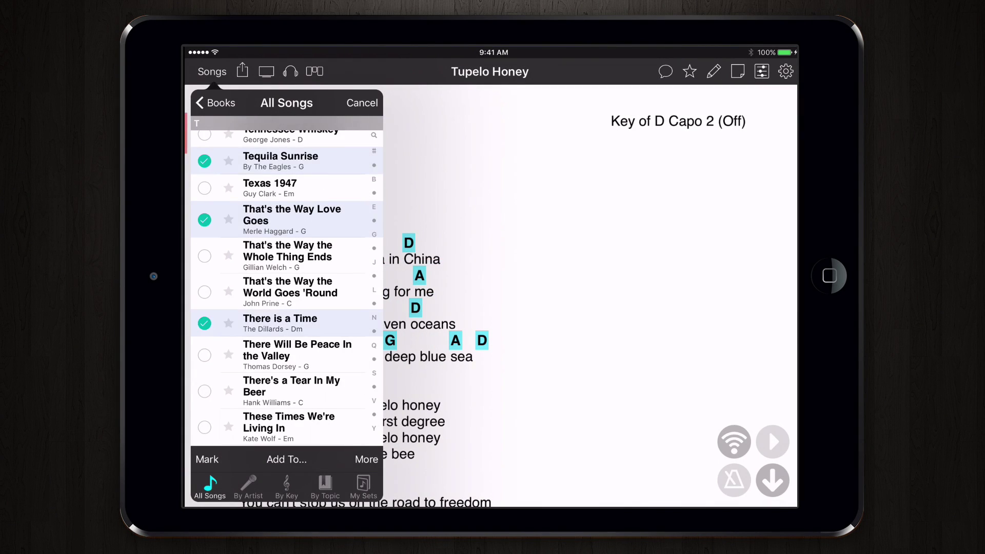
left_click(287, 460)
left_click(283, 339)
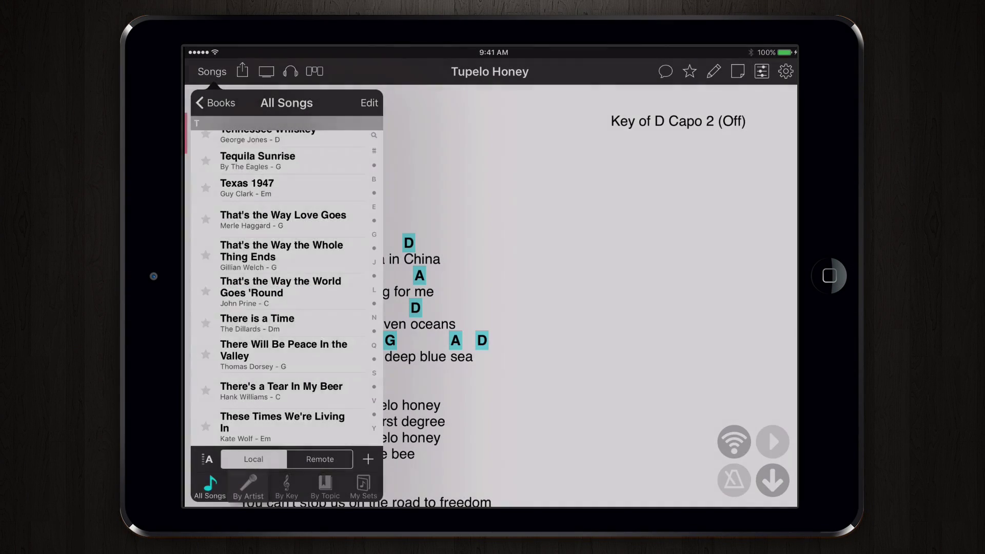
Under By Artist > Bill Monroe, select Footprints in the Snow, Kentucky Waltz and Molly and Tenbrooks for duplicating.
left_click(248, 485)
scroll(287, 282, "down", 5)
left_click(242, 141)
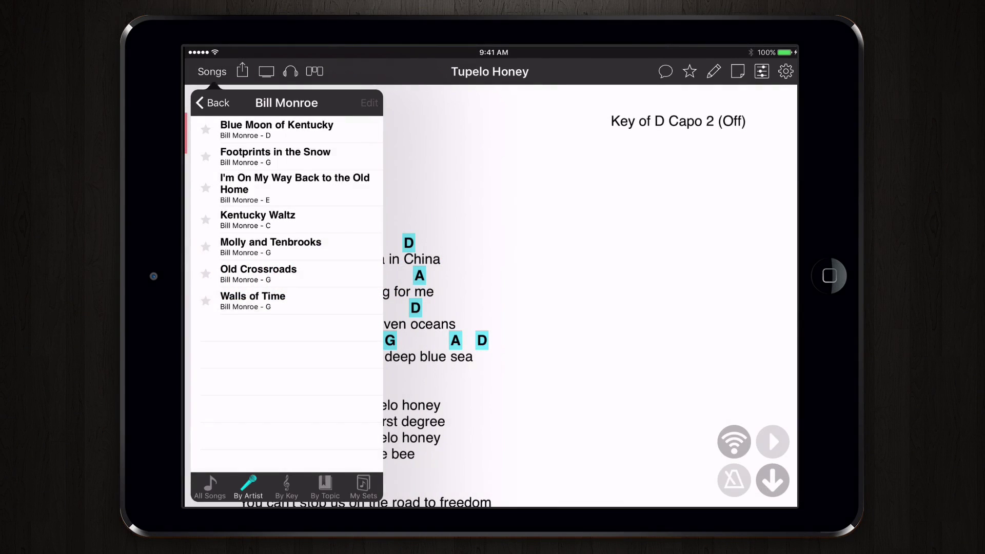
left_click(204, 156)
left_click(204, 219)
left_click(204, 247)
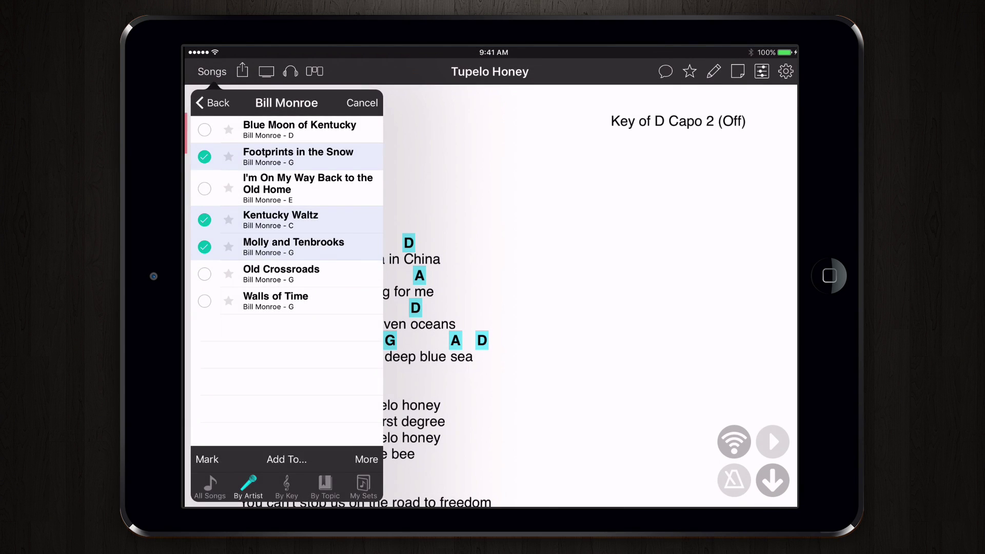
left_click(367, 459)
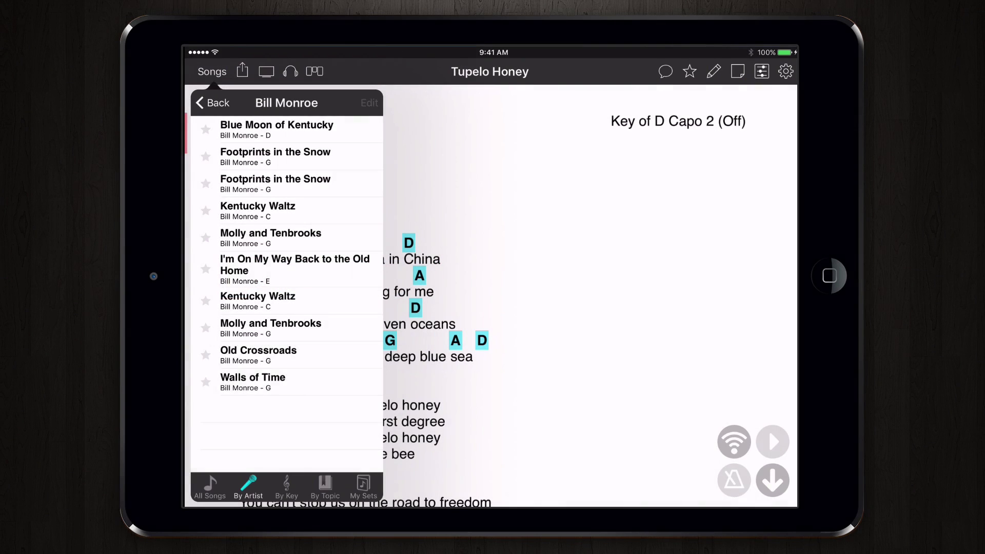
Select the second Footprints in the Snow and Kentucky Waltz copies and choose Delete.
left_click(204, 184)
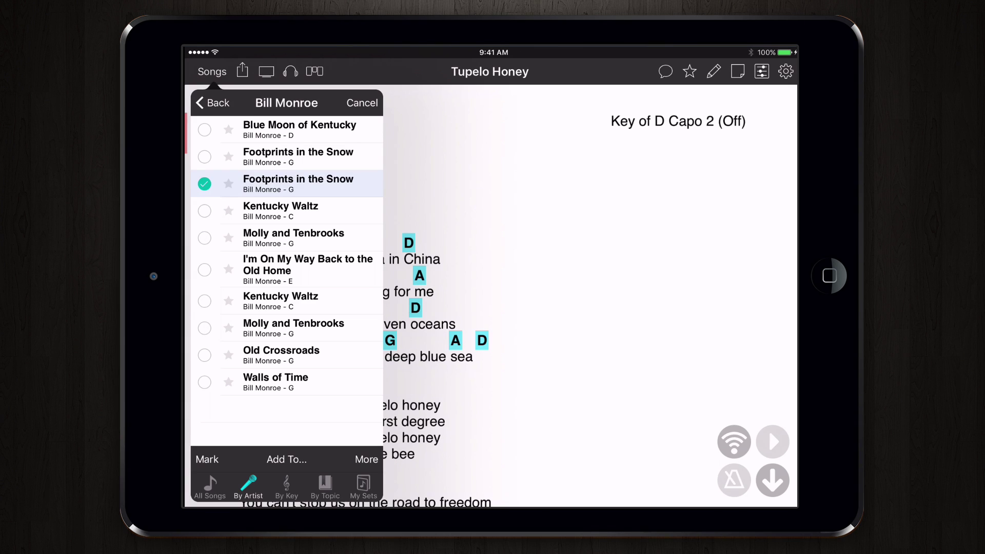
left_click(204, 301)
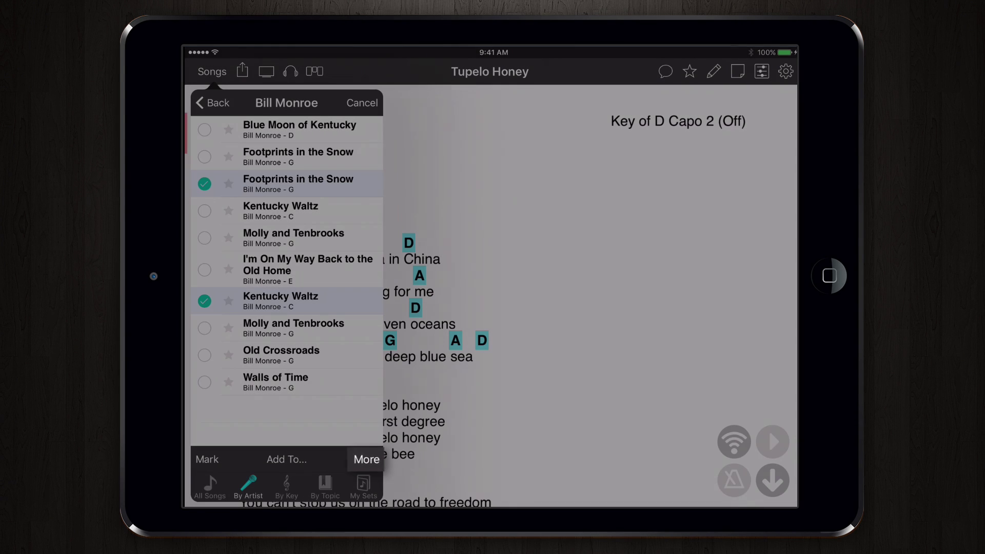
left_click(366, 459)
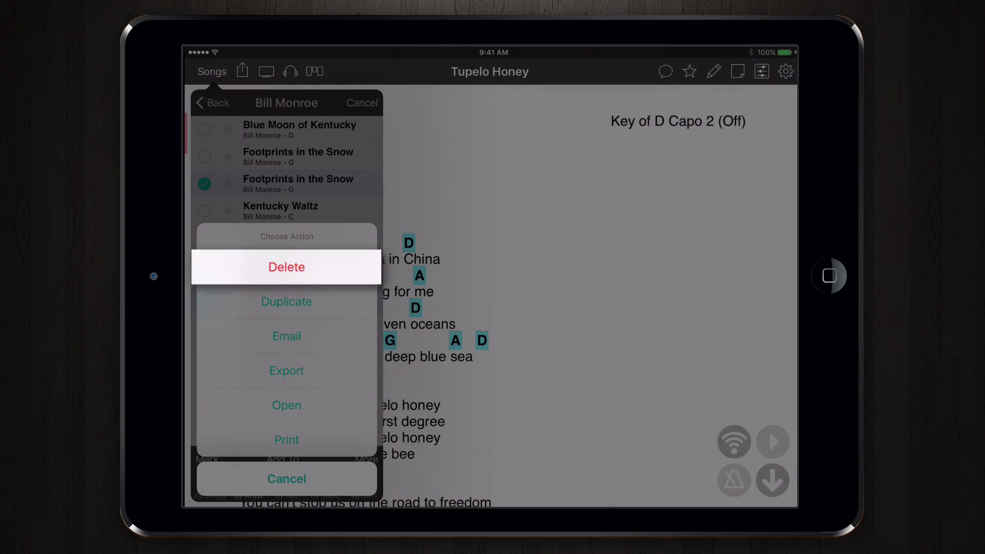
left_click(287, 266)
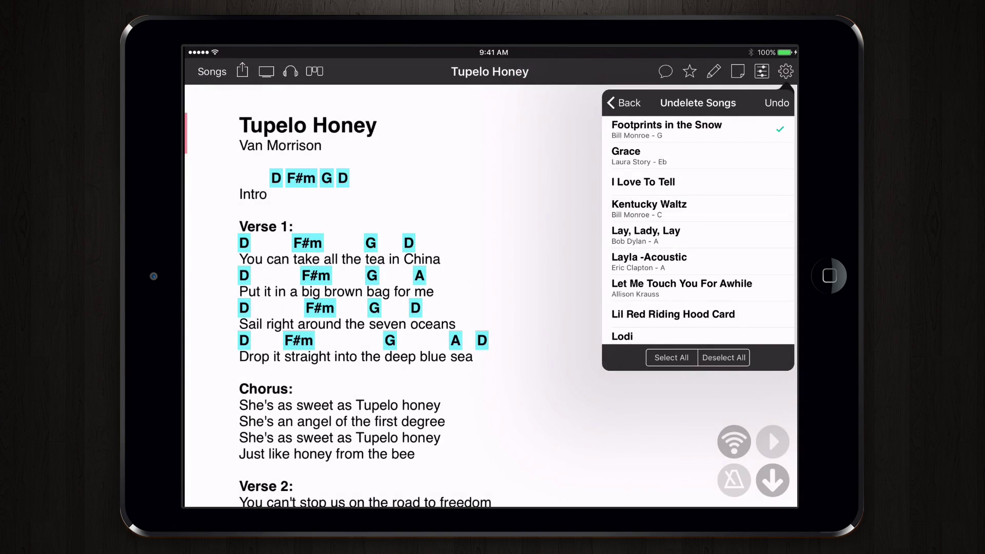
Leave the Undelete Songs list and go back to the song library.
left_click(212, 71)
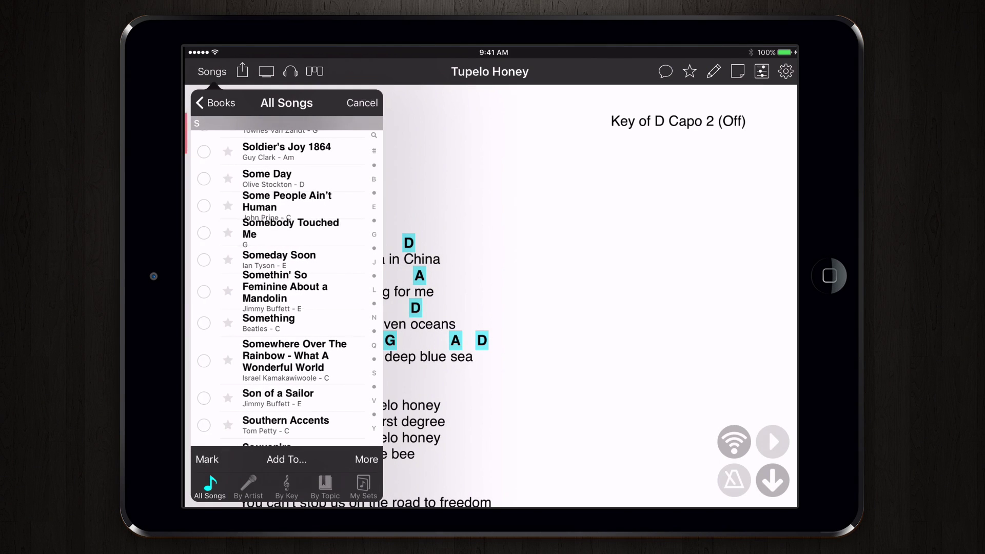
Select Some Day, Somewhere Over The Rainbow, Sunshine On My Shoulders and Sweet Tooth, then choose Email.
left_click(204, 179)
left_click(204, 361)
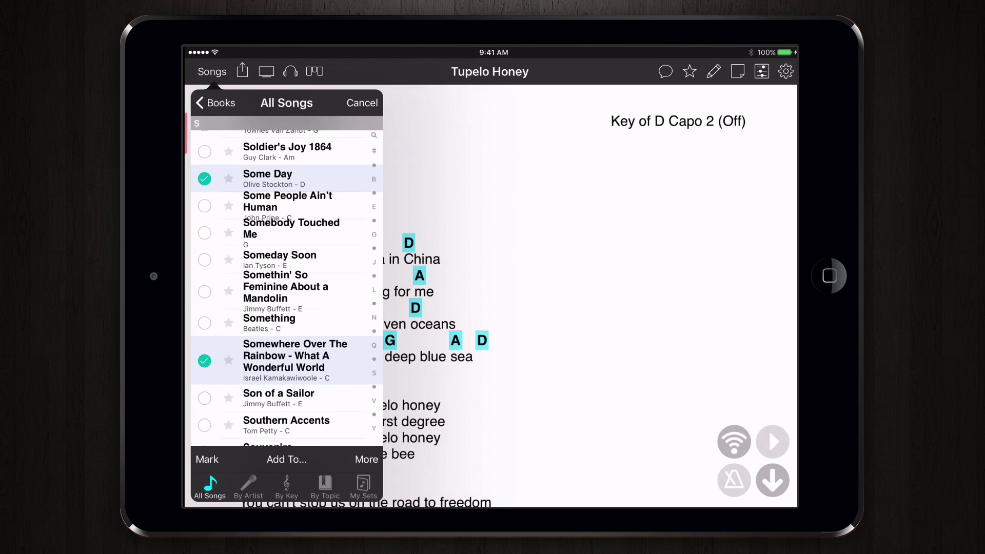
scroll(287, 288, "down", 10)
left_click(204, 387)
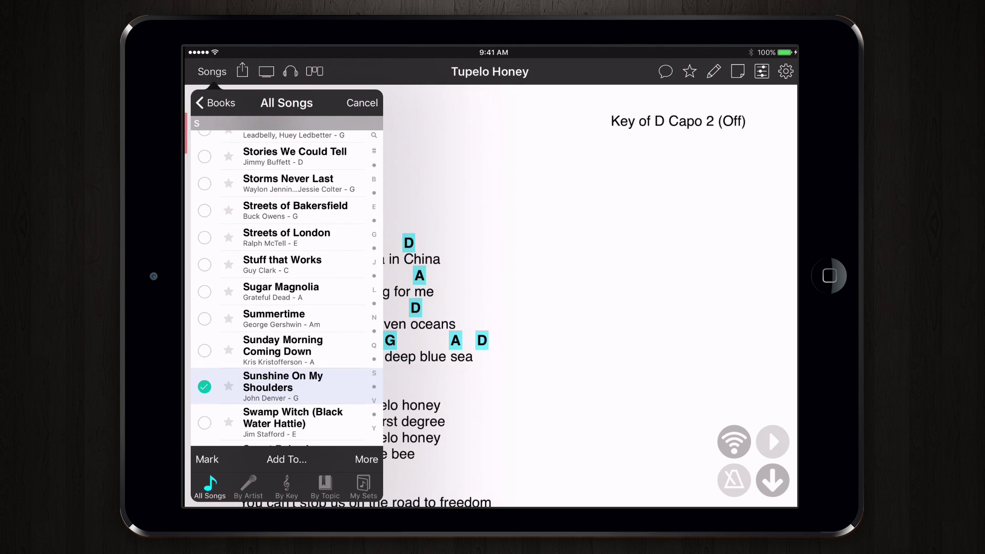
scroll(287, 288, "down", 5)
left_click(205, 390)
left_click(366, 459)
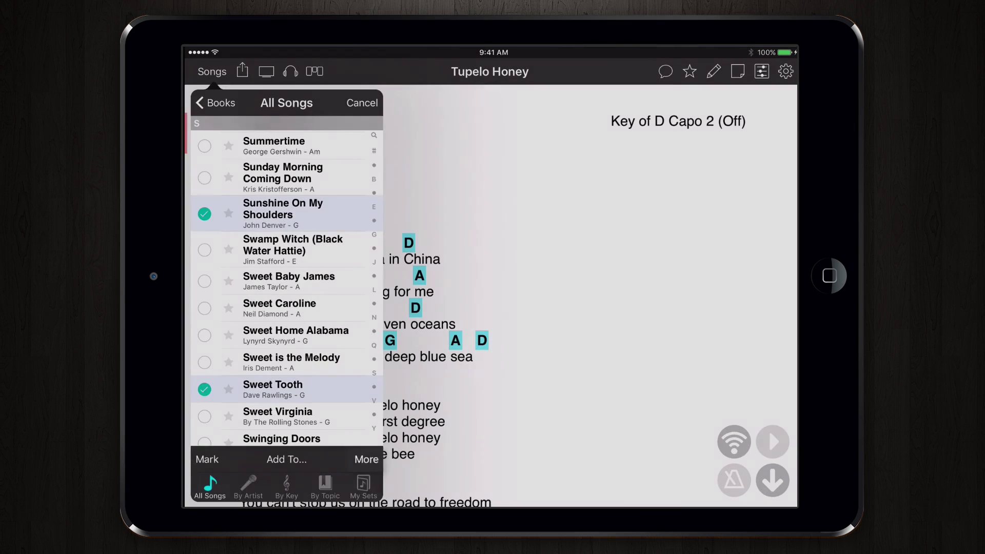
left_click(366, 459)
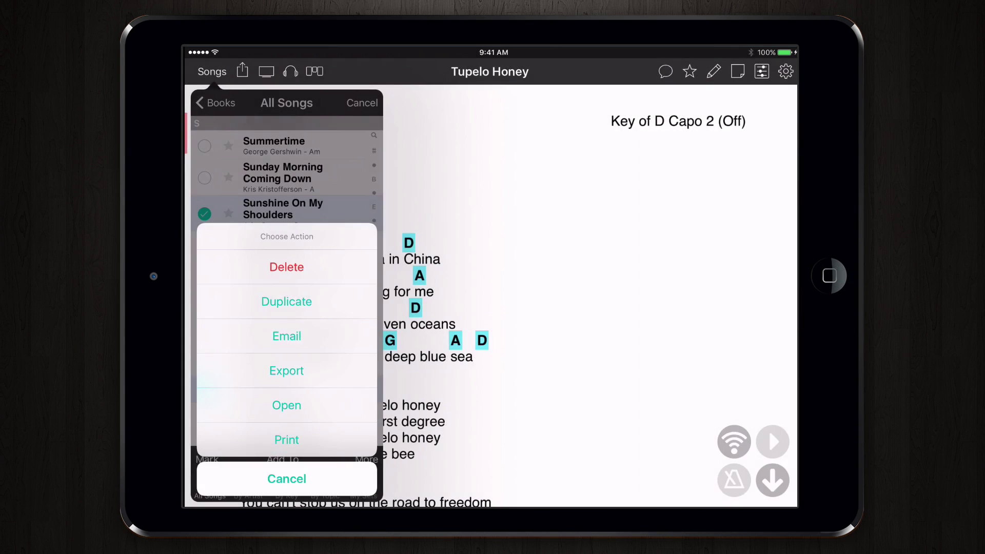
left_click(286, 336)
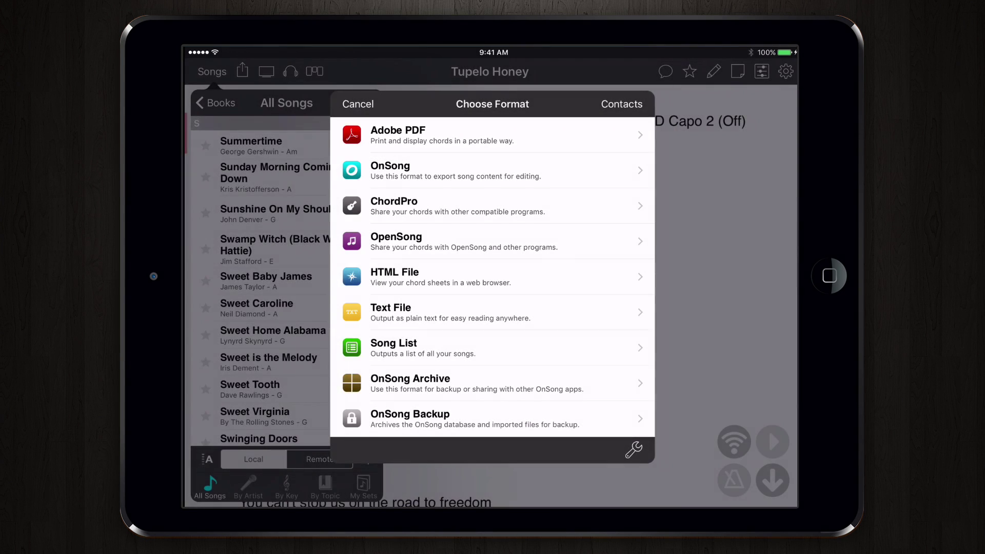
Email the four selected songs as Adobe PDF attachments.
left_click(492, 135)
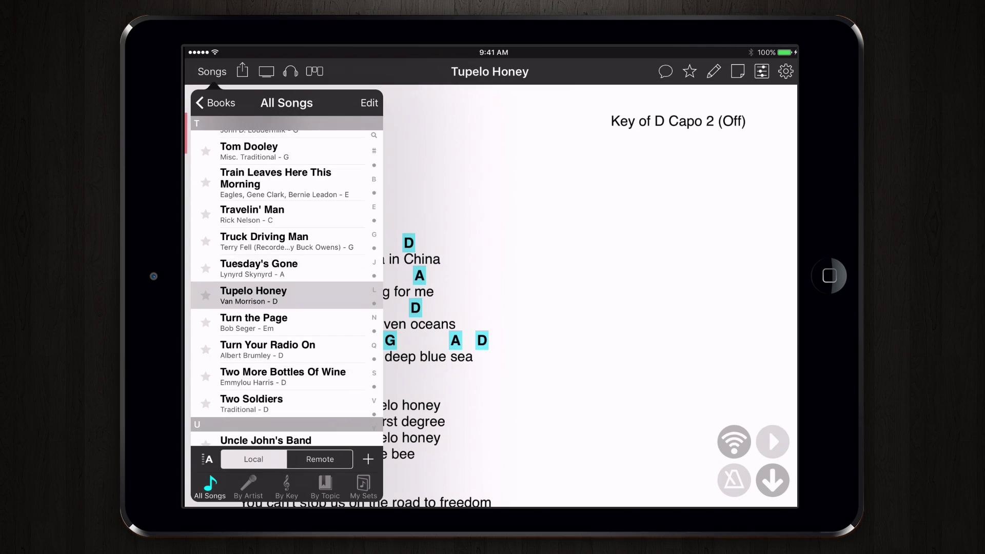
Mark Uncle John's Band, Volcano and Wabash Cannonball in the song list.
scroll(285, 293, "down", 5)
left_click(204, 250)
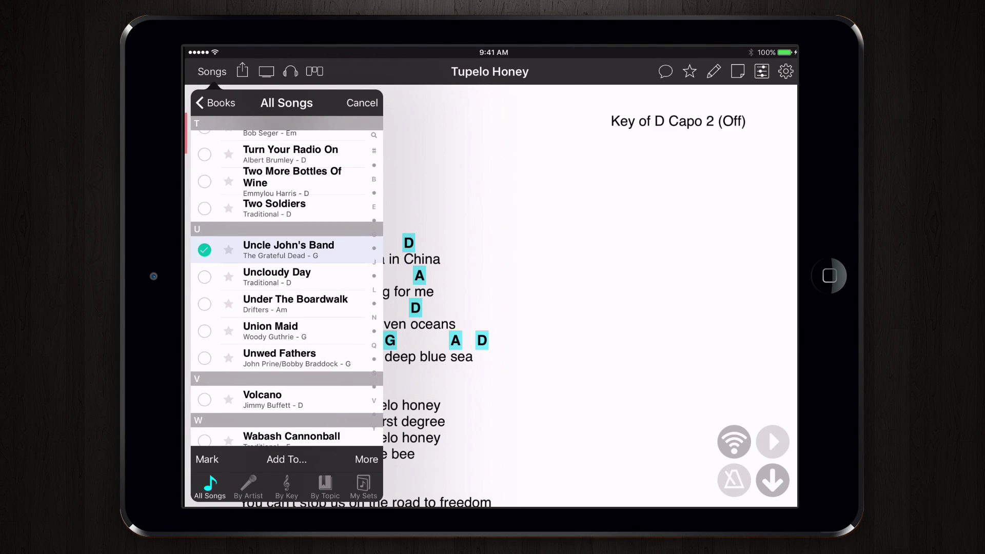
left_click(204, 399)
scroll(285, 292, "down", 2)
left_click(204, 330)
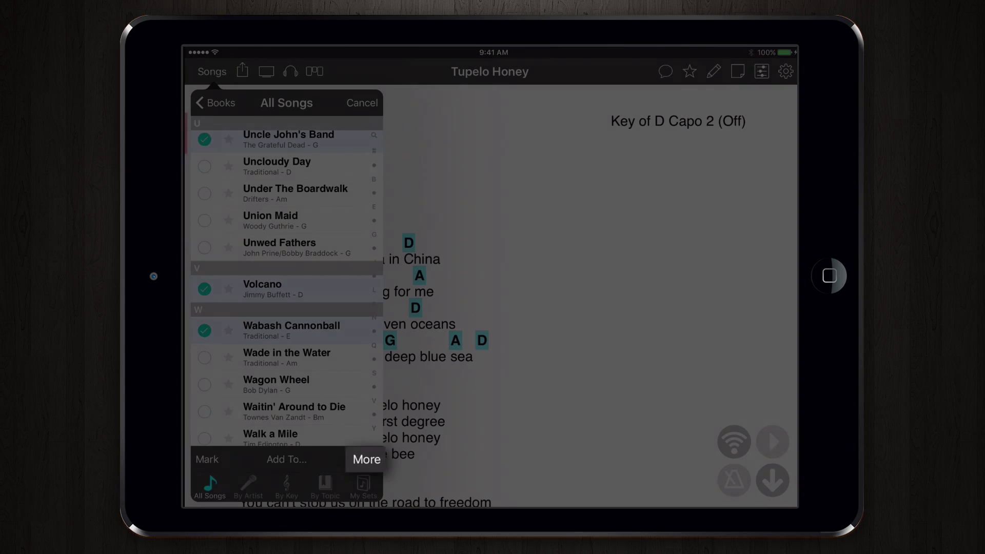
Print the three marked songs, reviewing the 7-page print preview.
left_click(367, 459)
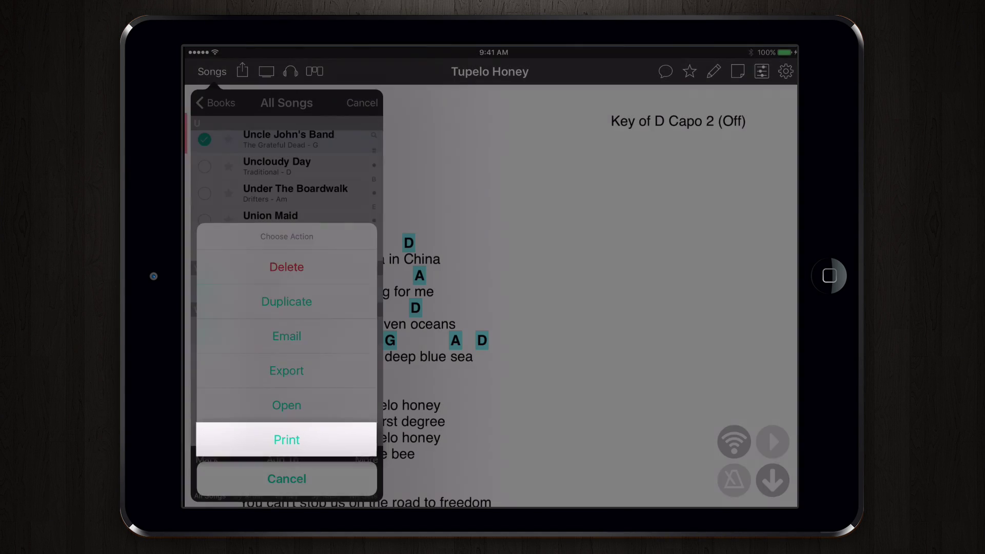
left_click(286, 440)
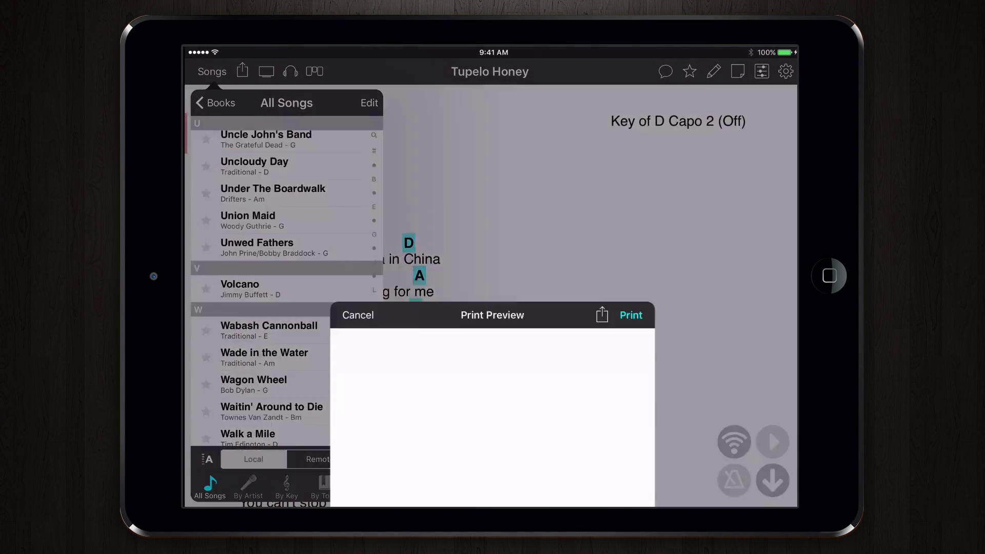
scroll(492, 277, "down", 15)
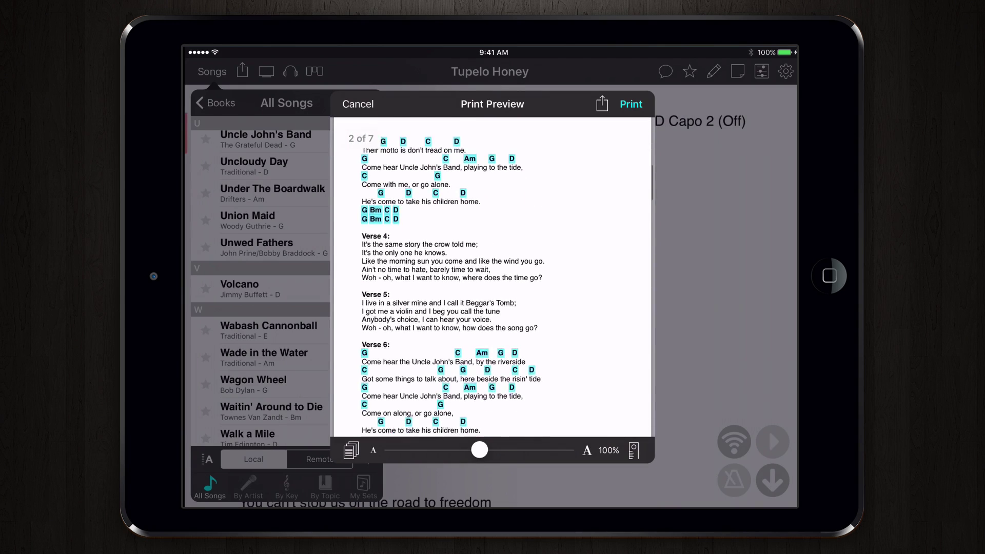
scroll(492, 277, "down", 10)
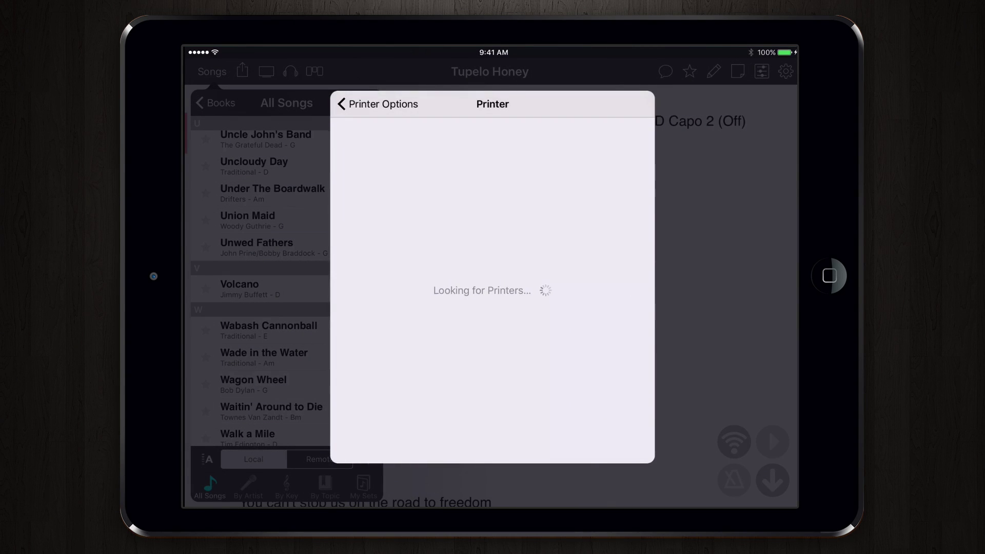
Choose the HP LaserJet 300 colorMFP M375nw as the printer.
left_click(464, 153)
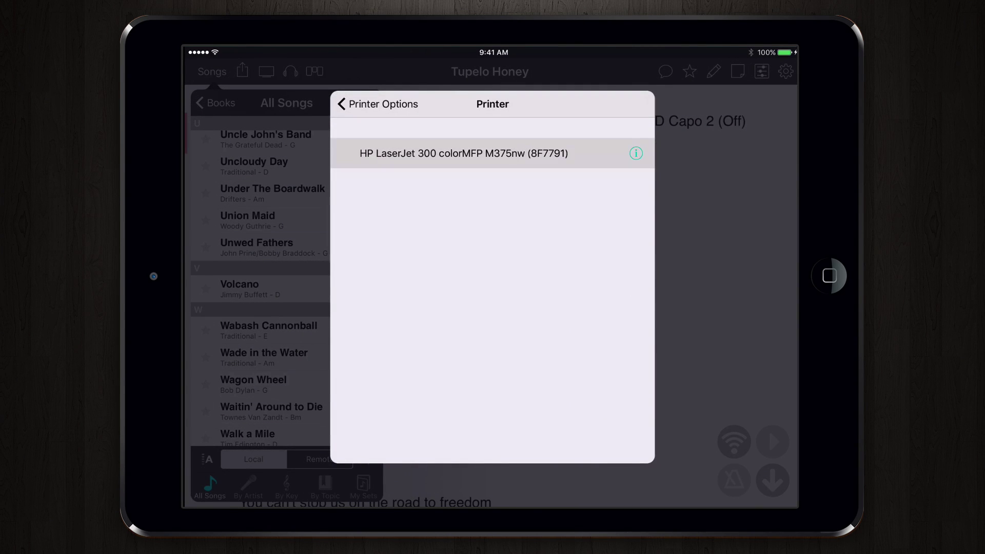